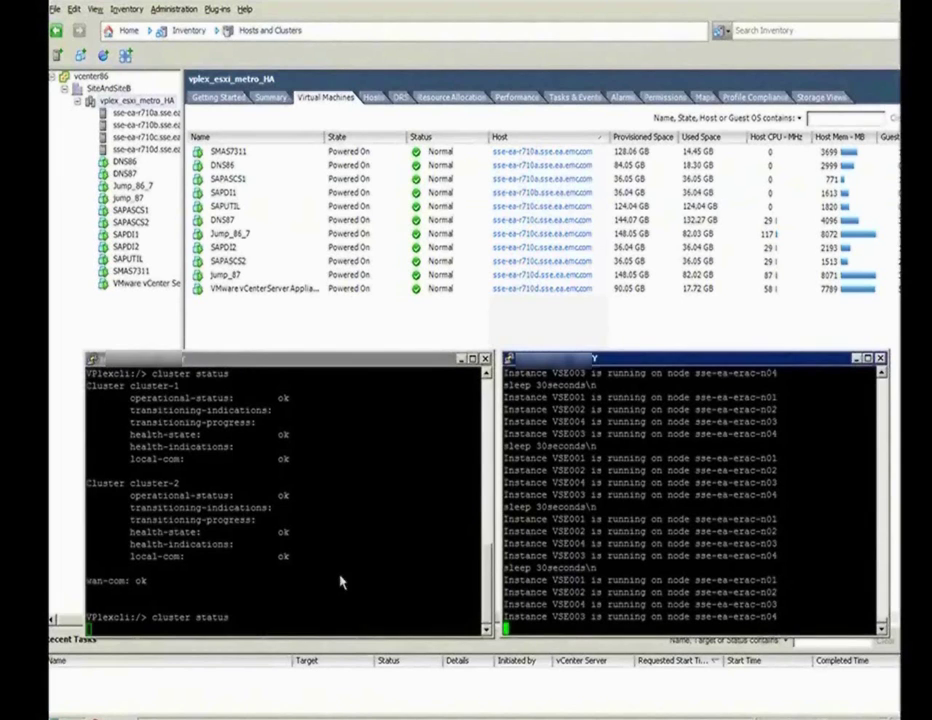
Run ll /cluster-witness/components/ at the VPlexcli prompt.
text(ll /cluster-witness/components/)
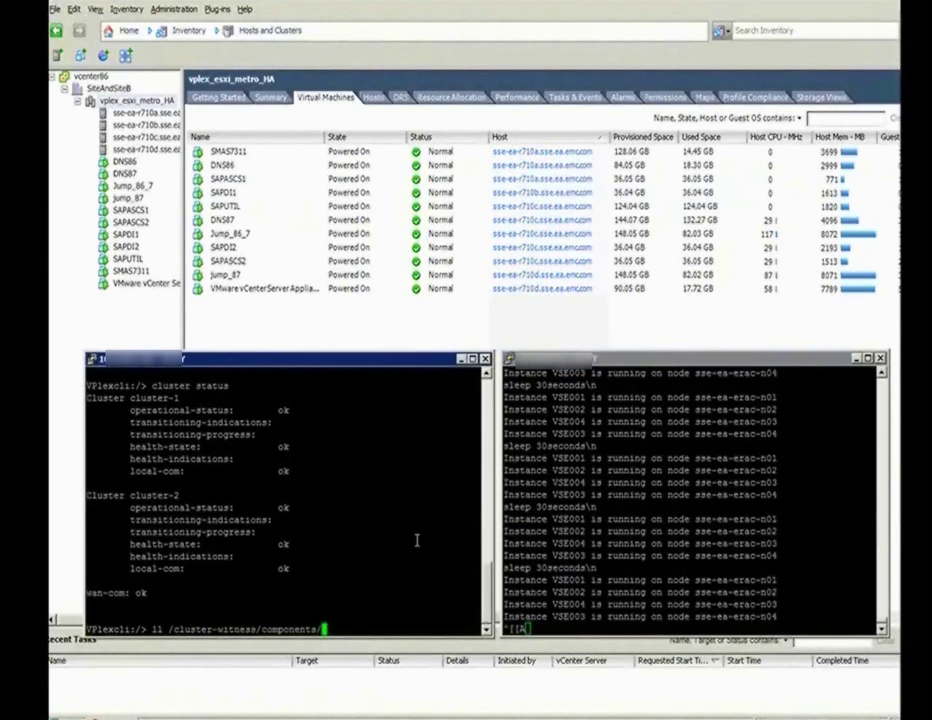
key(Return)
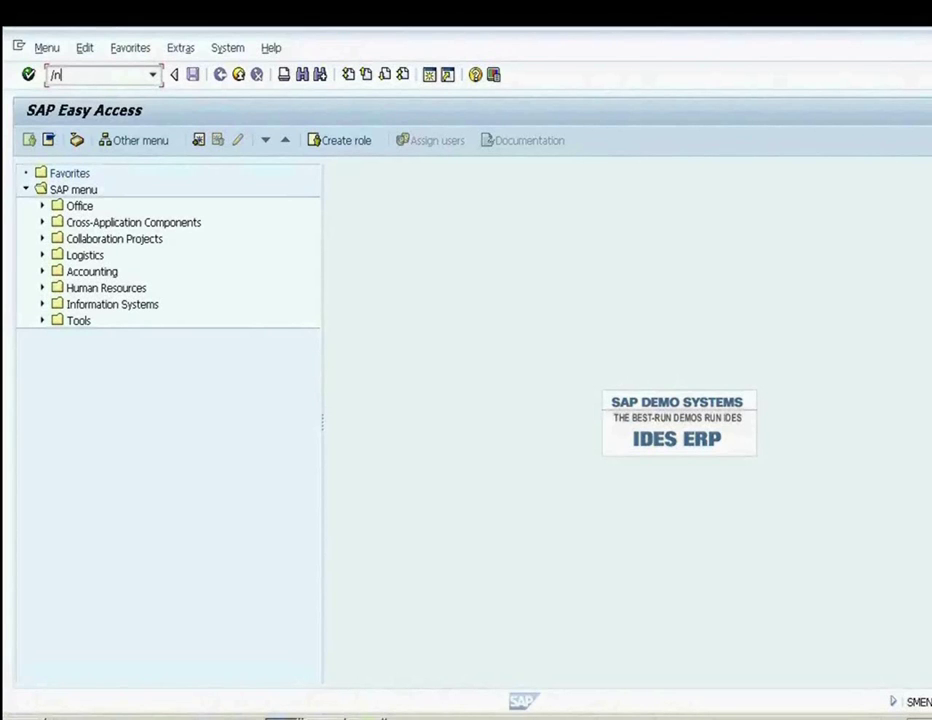
Run AL08 and review the nine user sessions, including those running SM51 and VA01.
text(al08)
key(Return)
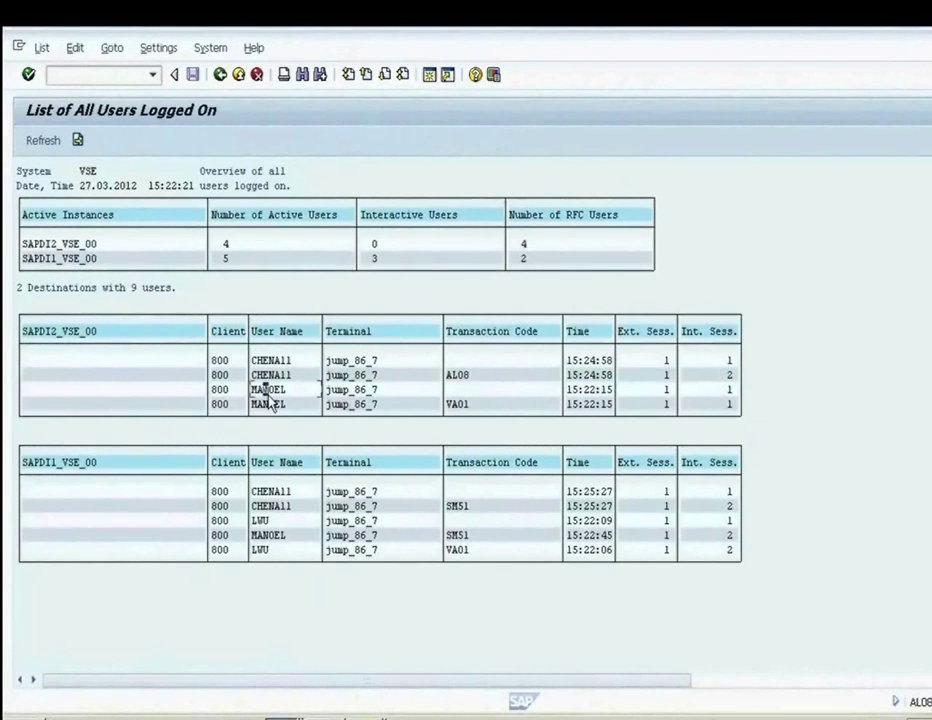
click(269, 521)
click(269, 535)
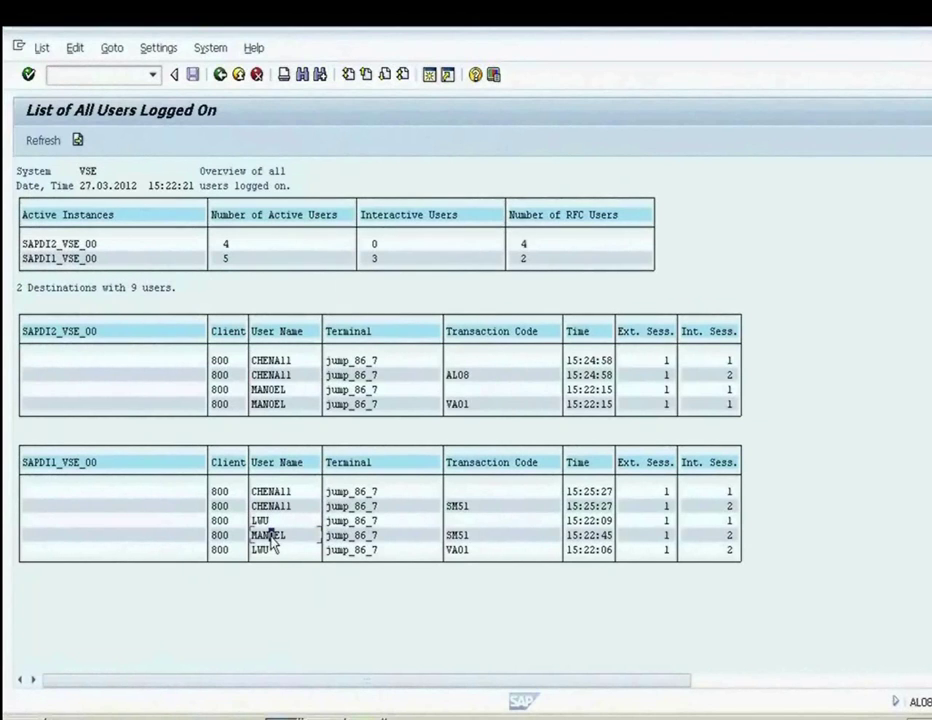
click(271, 551)
click(100, 74)
Run SM12 with user name * to list every user's lock entries.
text(/nsm12)
key(Return)
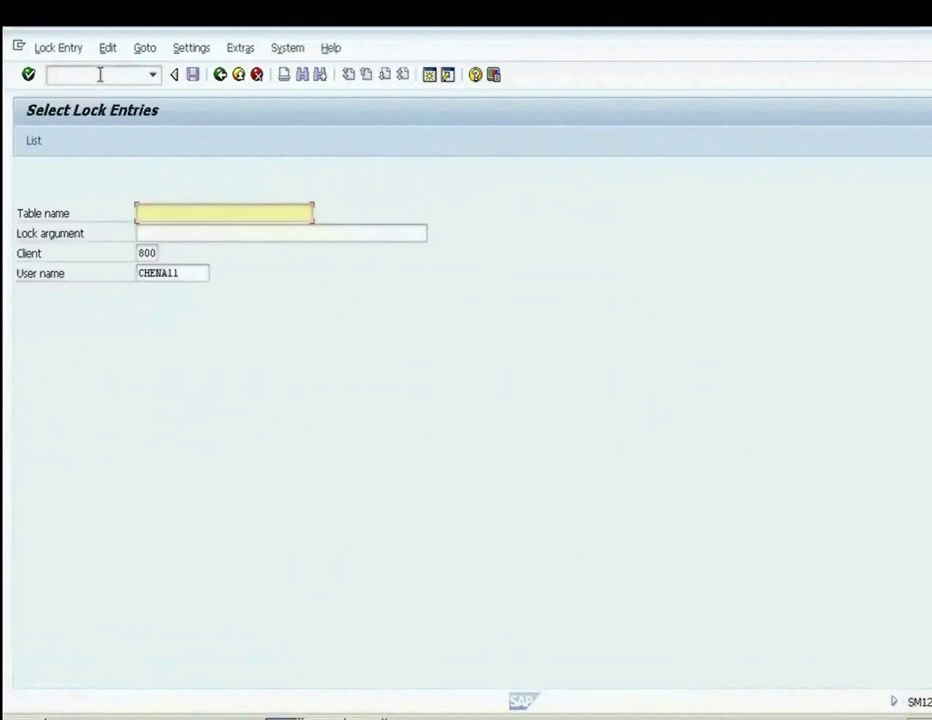
double_click(202, 273)
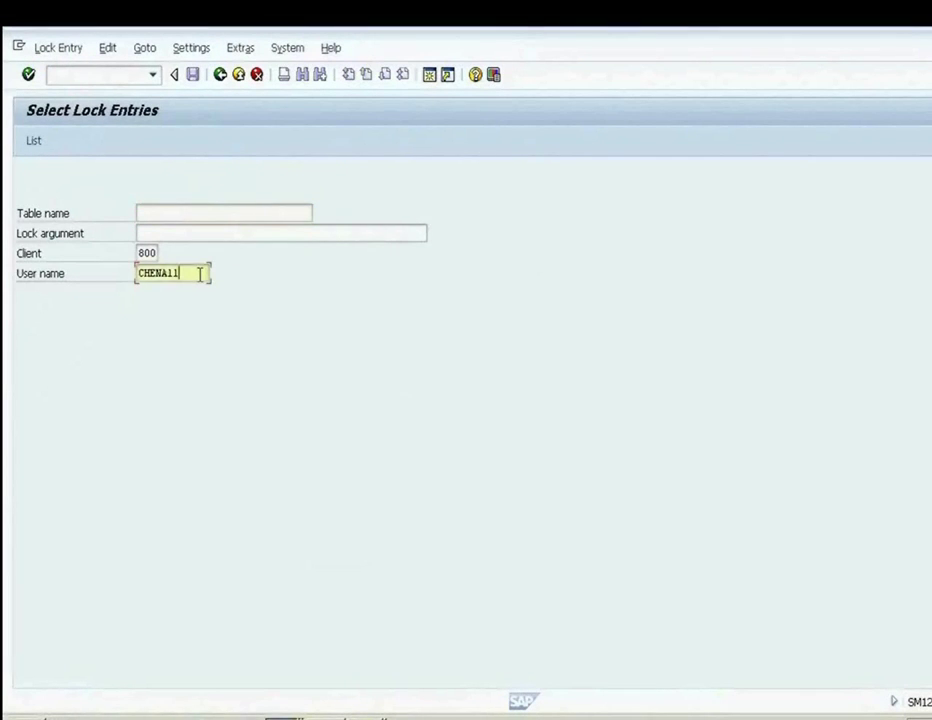
text(*)
key(Return)
Review the four lock entries' owners and bring the Create Standard Order window forward.
click(97, 245)
click(98, 226)
click(95, 208)
click(99, 193)
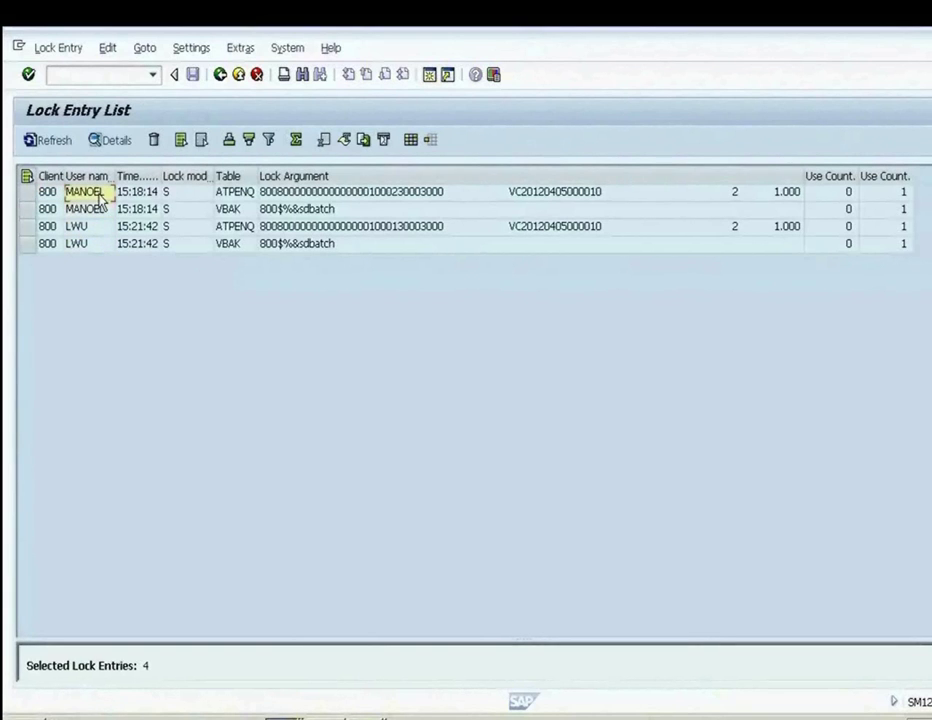
click(285, 716)
click(300, 648)
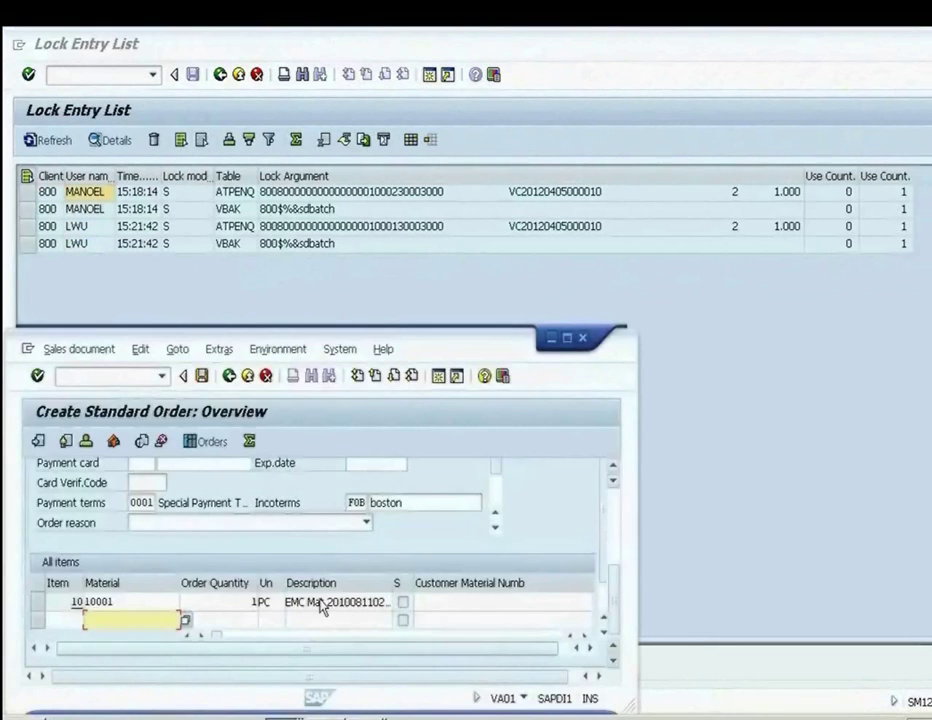
Add material 10003 as a new item in the first standard order.
text(1000)
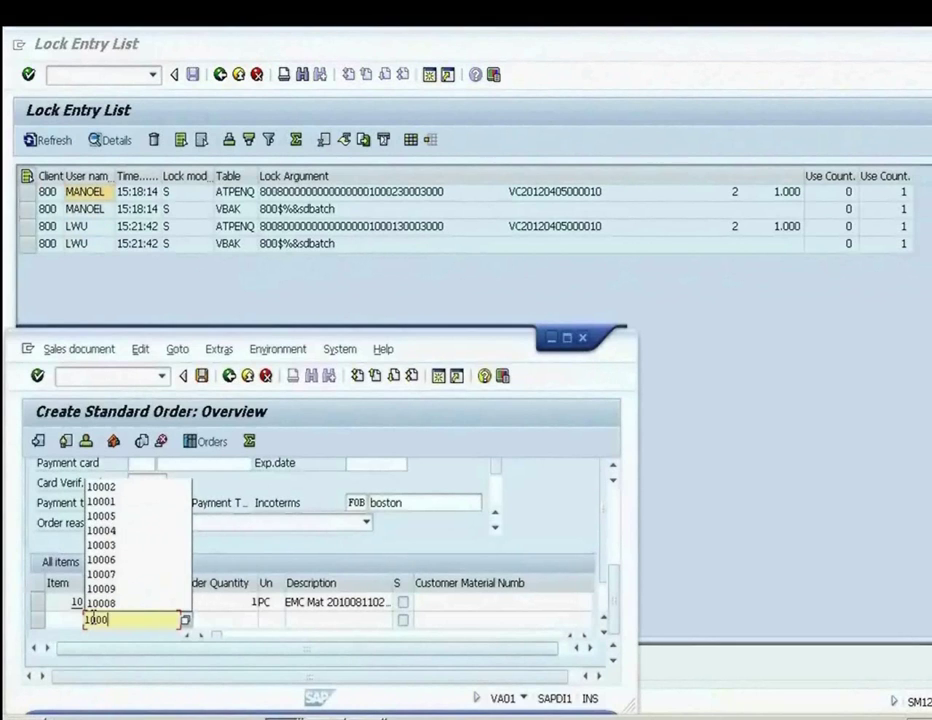
text(2)
key(BackSpace)
text(3)
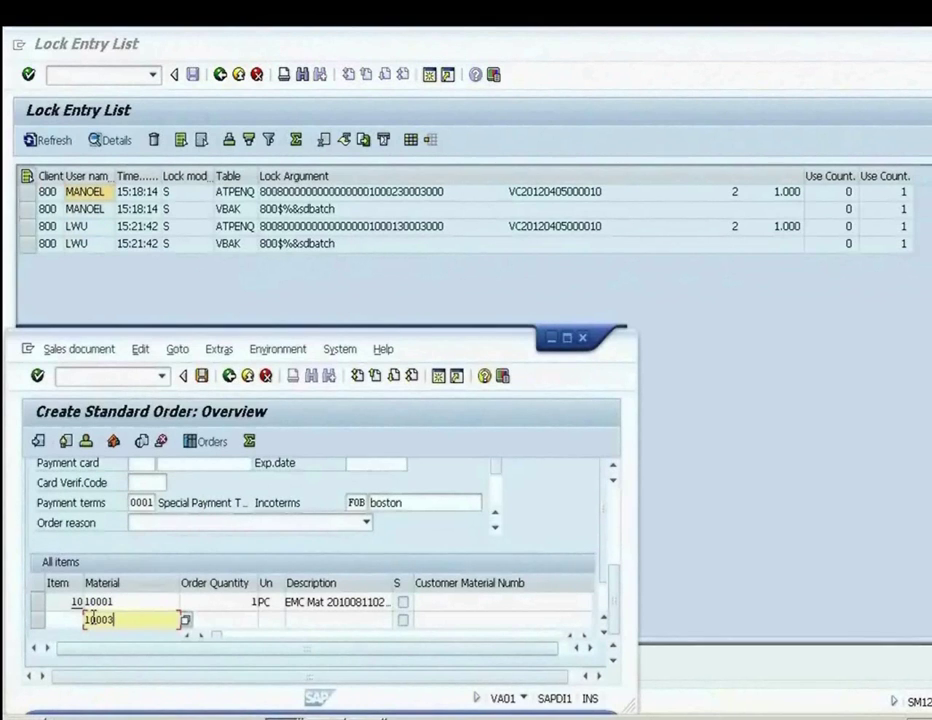
key(Return)
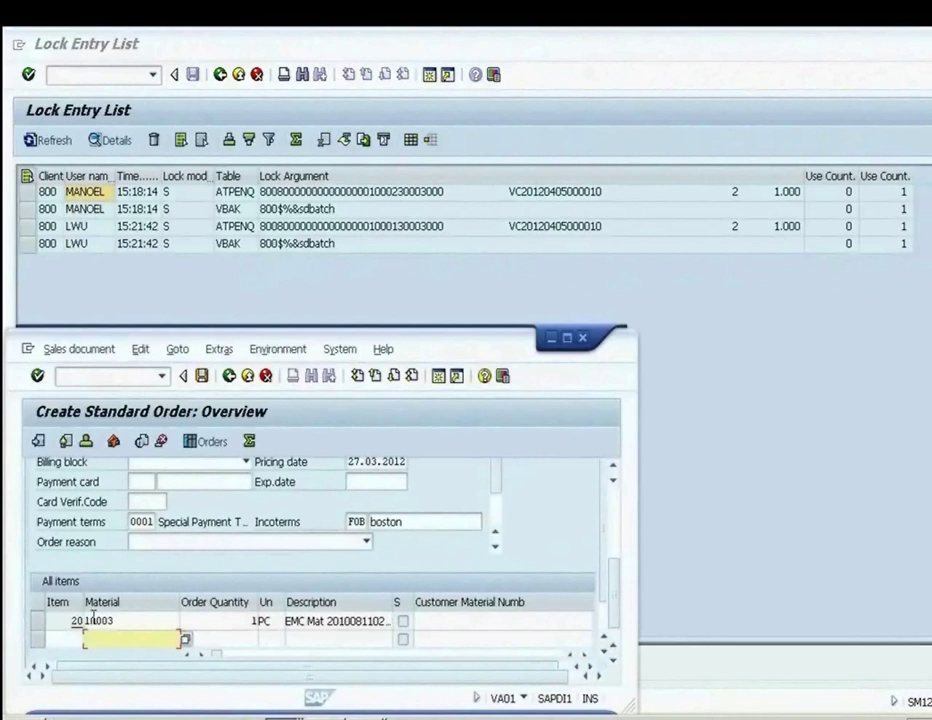
Add material 10004 with quantity 1 to the second order, then refresh the SM12 lock list.
click(272, 672)
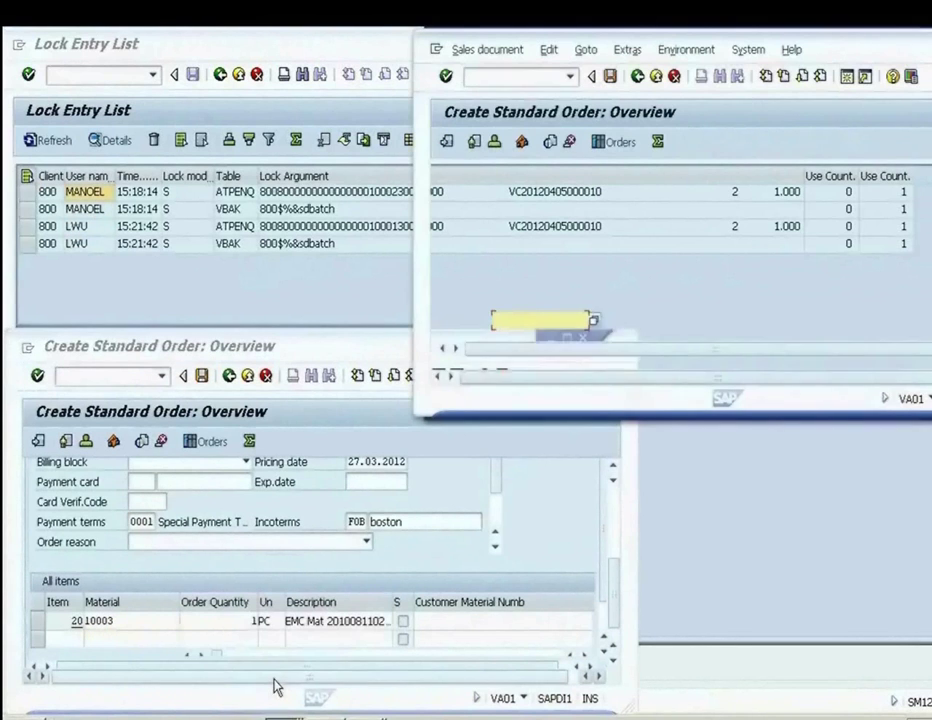
click(533, 320)
text(10004)
key(Tab)
text(1)
key(Return)
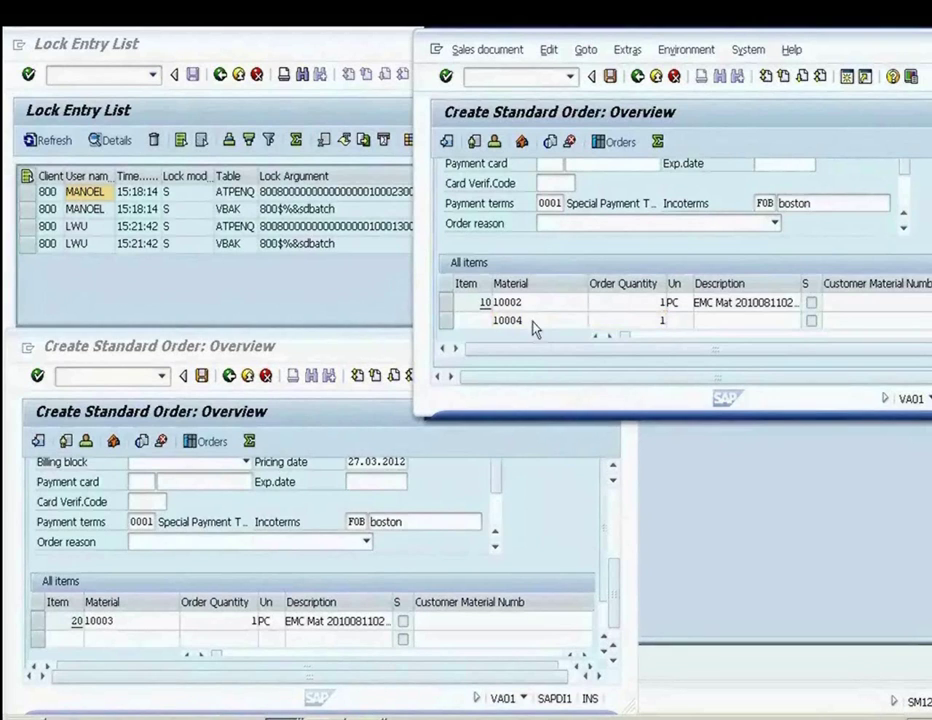
click(50, 141)
click(55, 142)
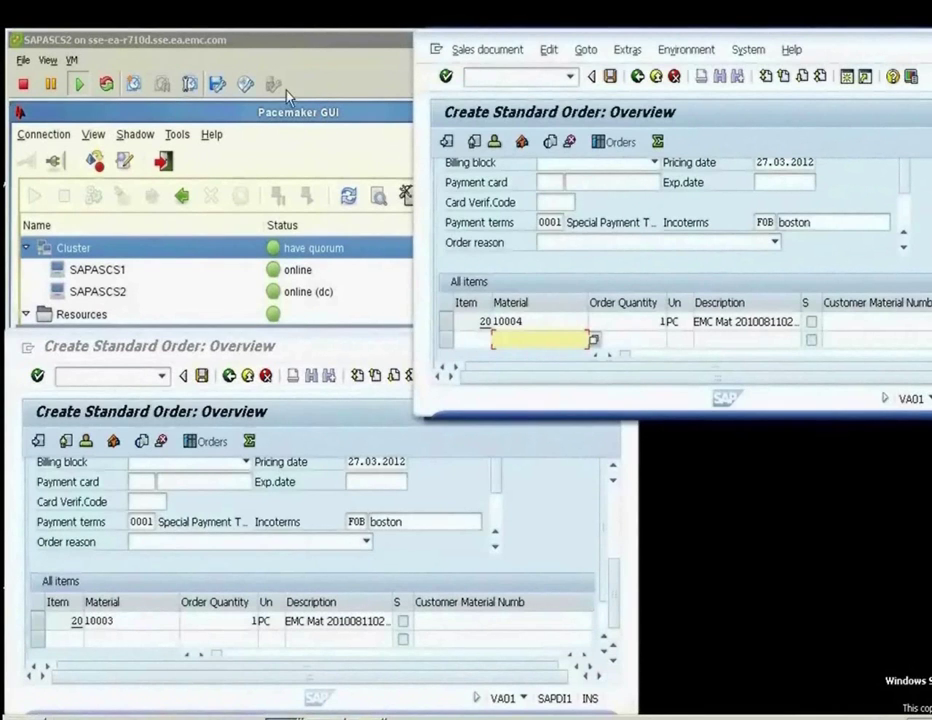
Rerun the witness components listing and the cluster status check in the VPlexcli console.
click(272, 50)
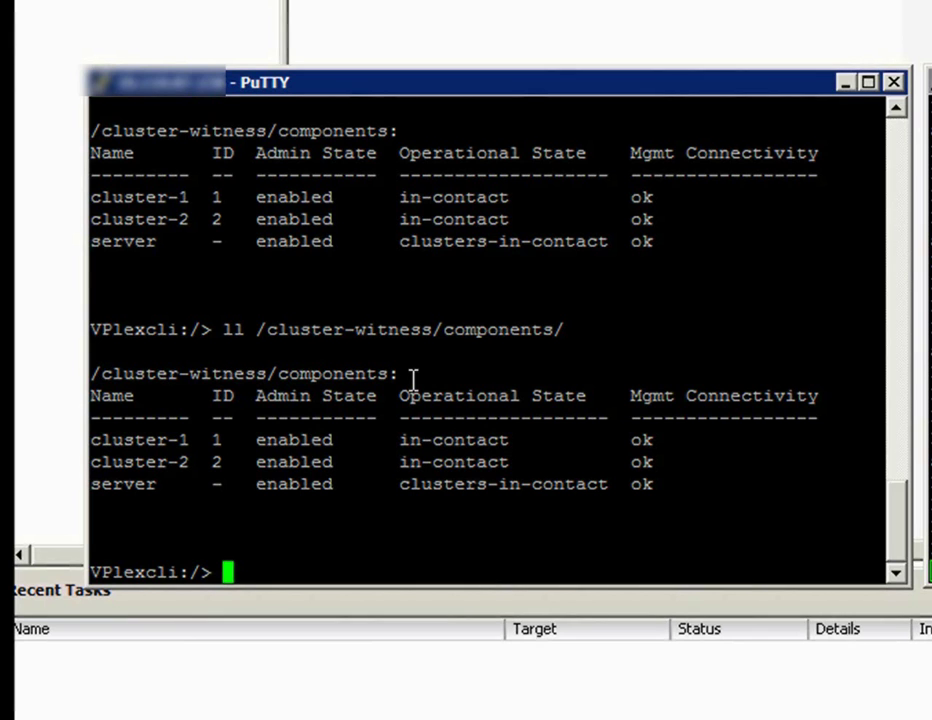
key(Up)
key(Return)
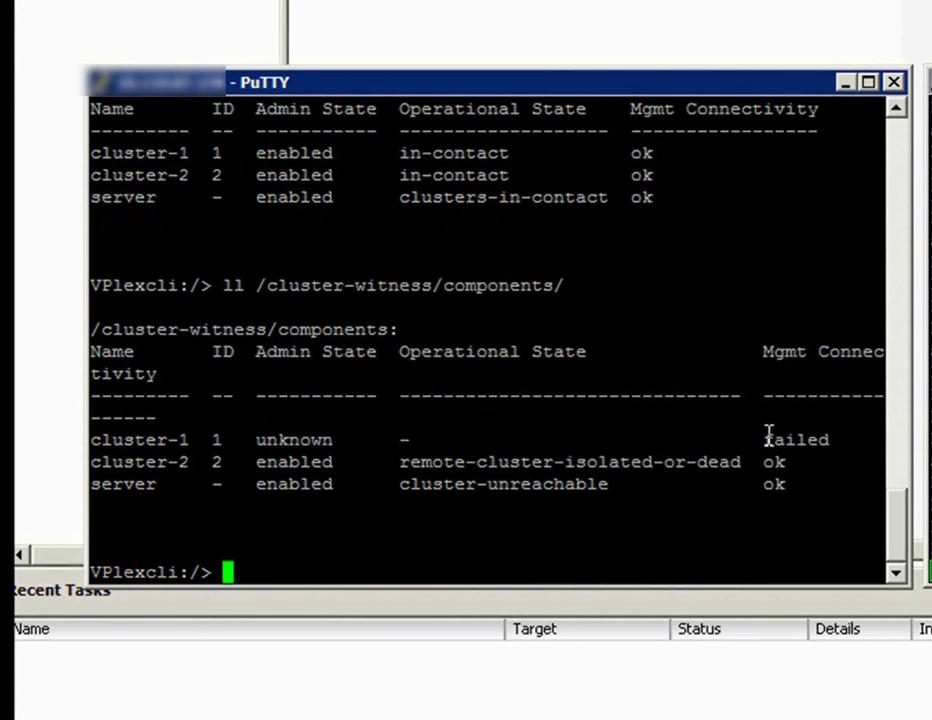
key(Up)
key(Up)
key(Return)
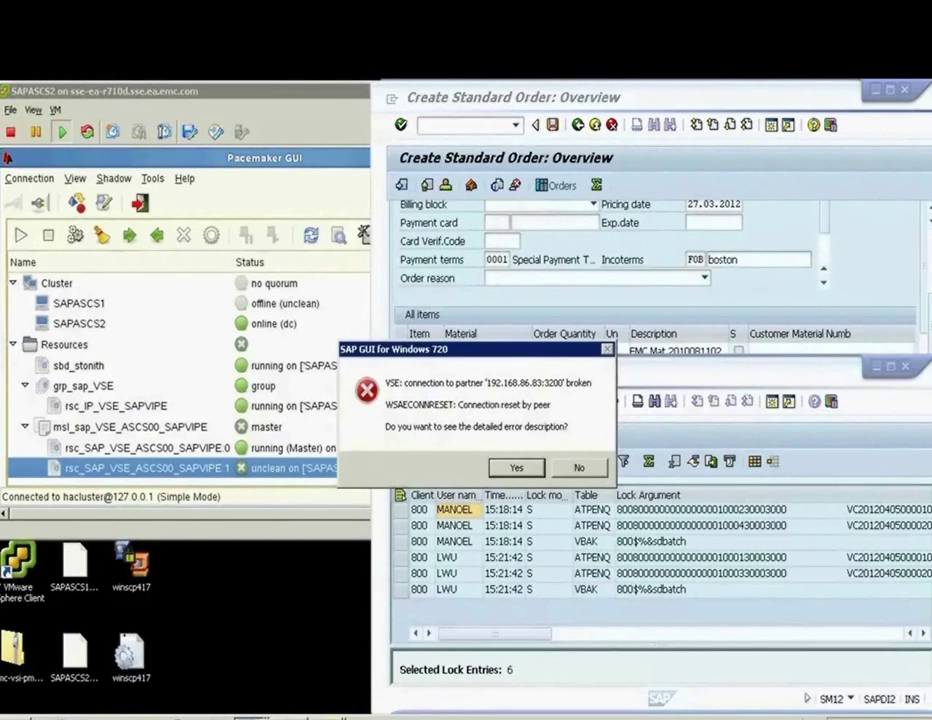
Decline the SAP connection error details and inspect the failed SAPASCS1 node in Pacemaker GUI.
click(582, 470)
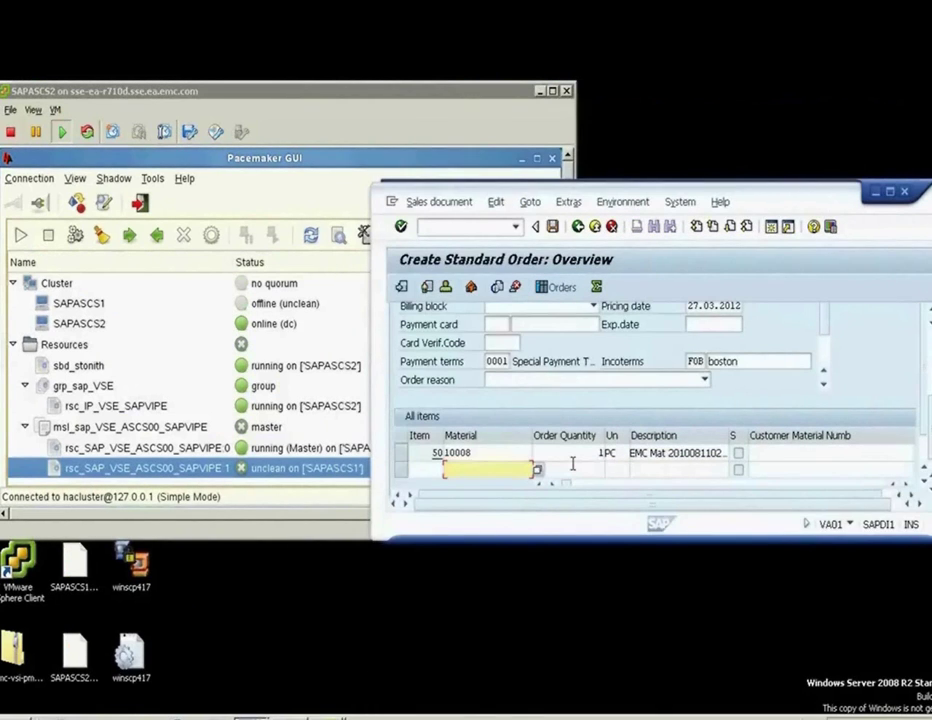
click(266, 95)
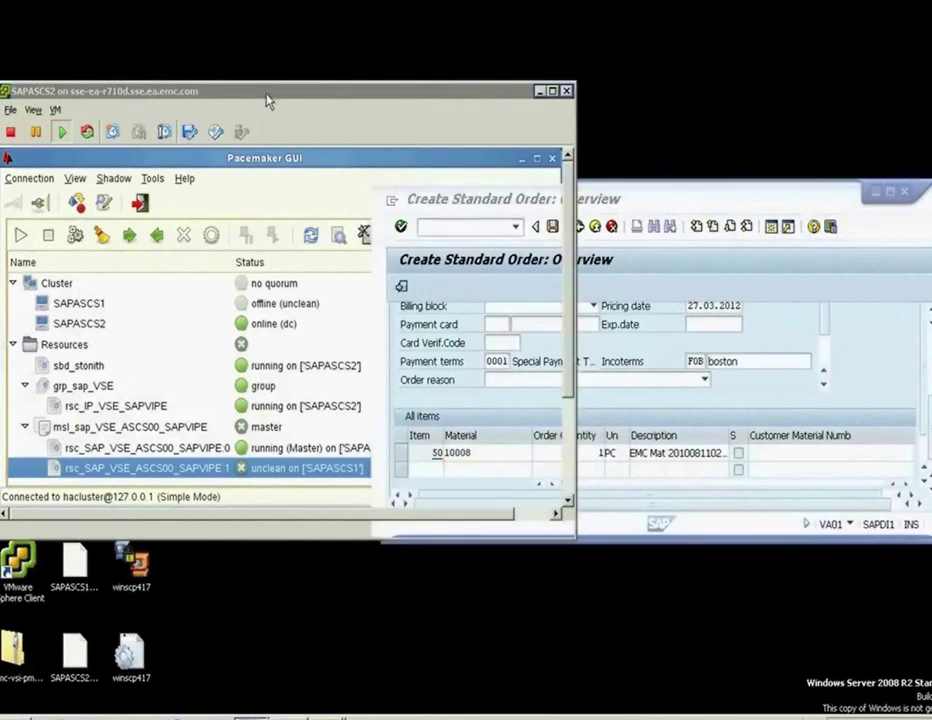
click(280, 310)
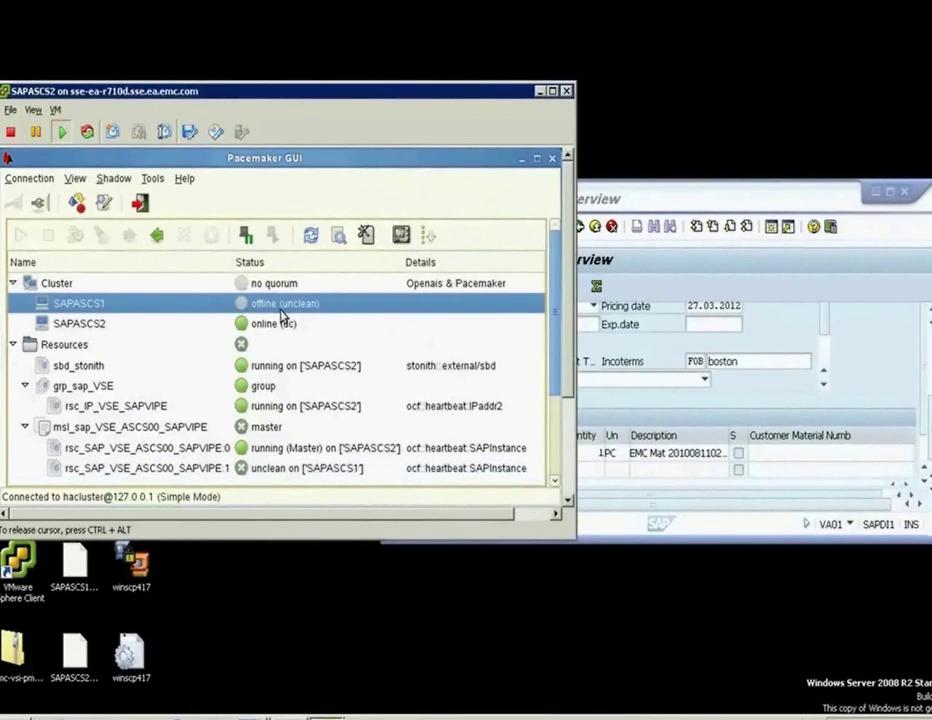
Check the SAPVIPE:0 ASCS master on SAPASCS2 and bring SAP Logon 720 forward.
click(350, 447)
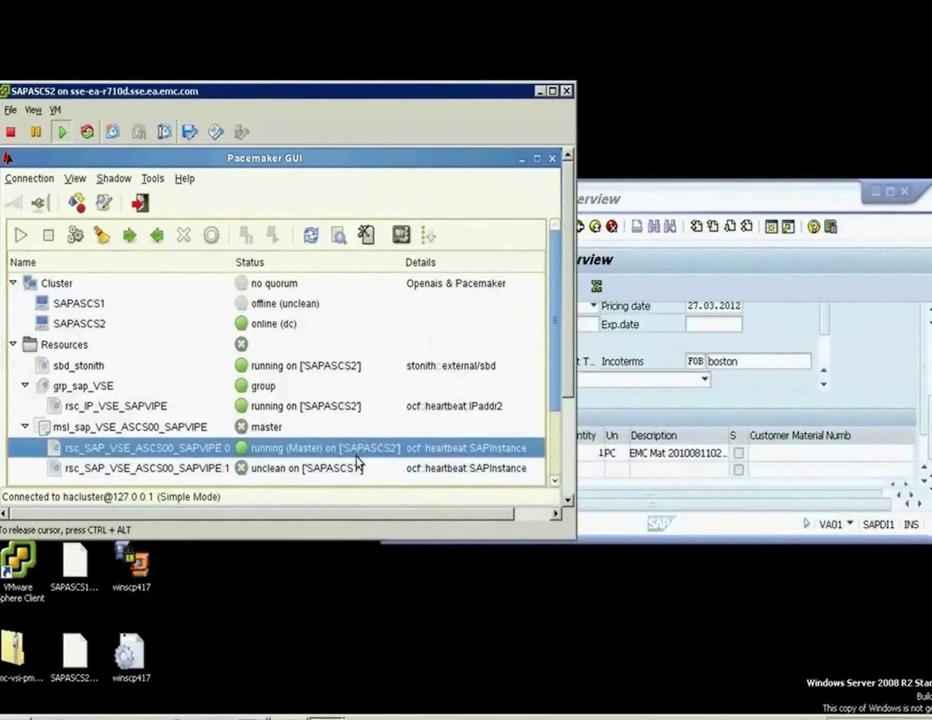
click(255, 712)
click(245, 655)
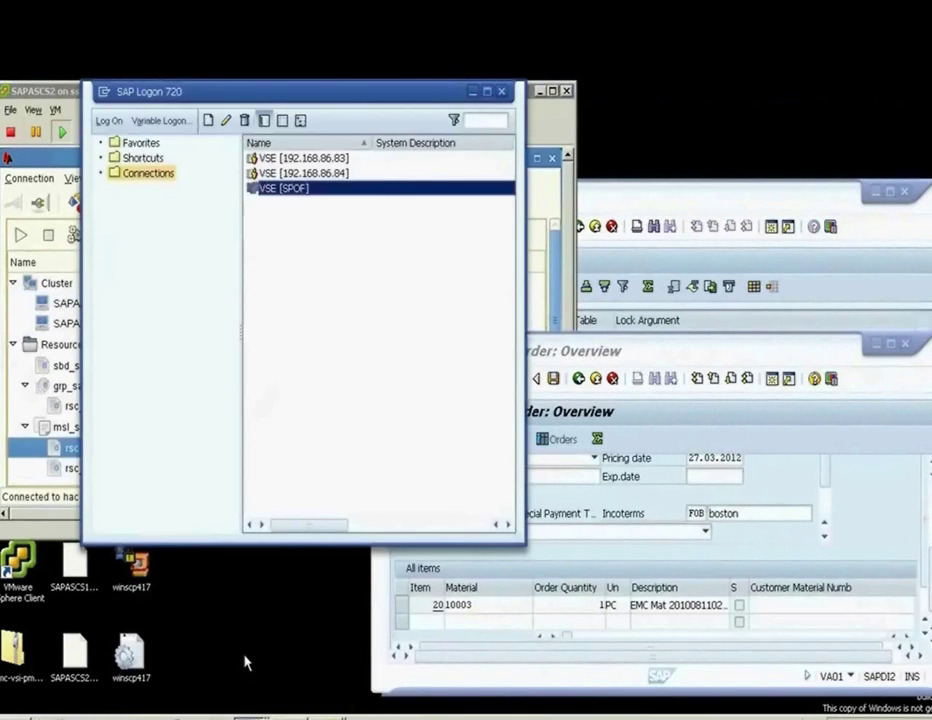
Log on to SAP with the user name and password.
text(m)
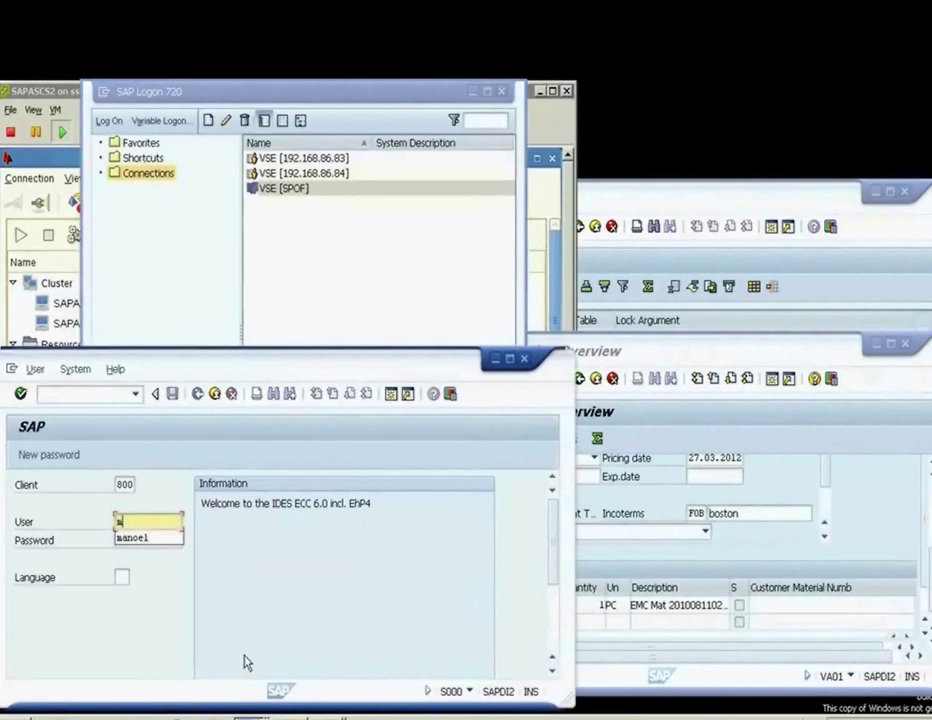
text(anoel)
key(Tab)
text(************)
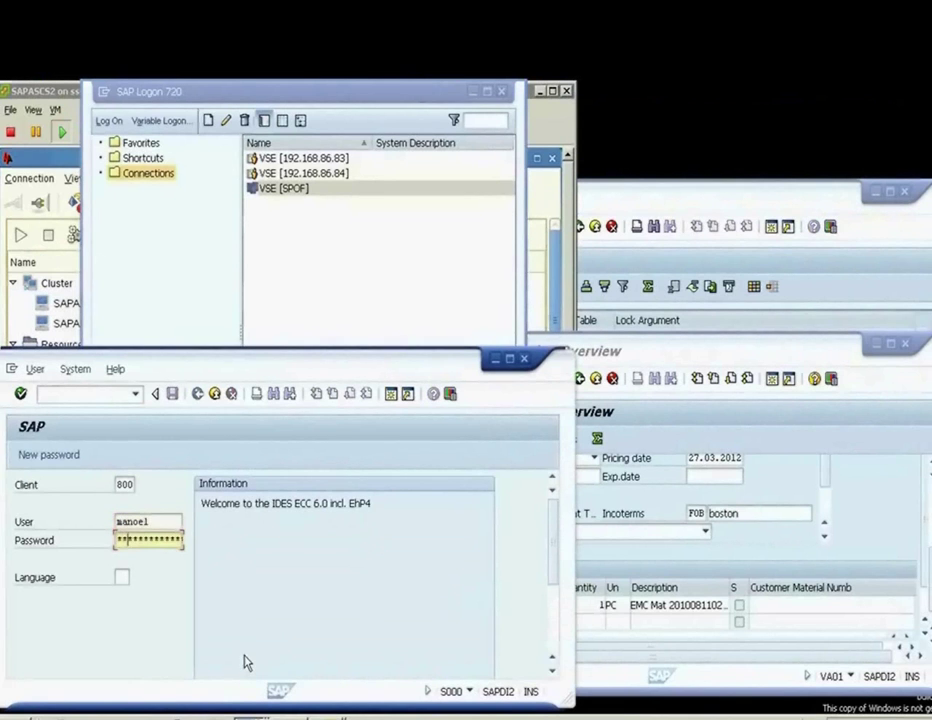
key(Return)
Start VA01 with order type OR, sales org 3000, channel 10, division 00.
text(va01)
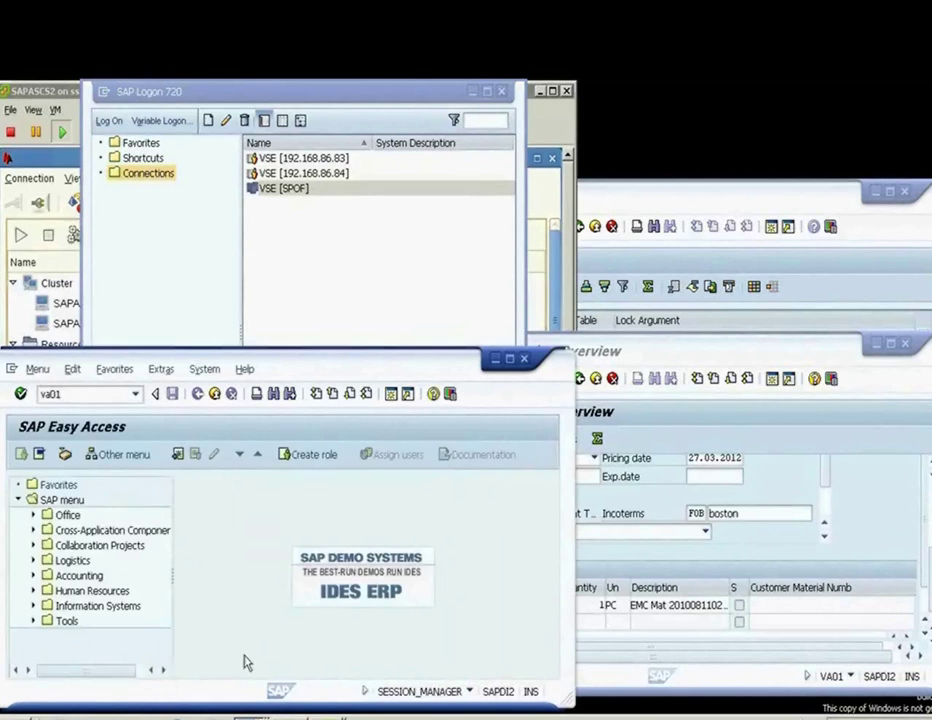
key(Return)
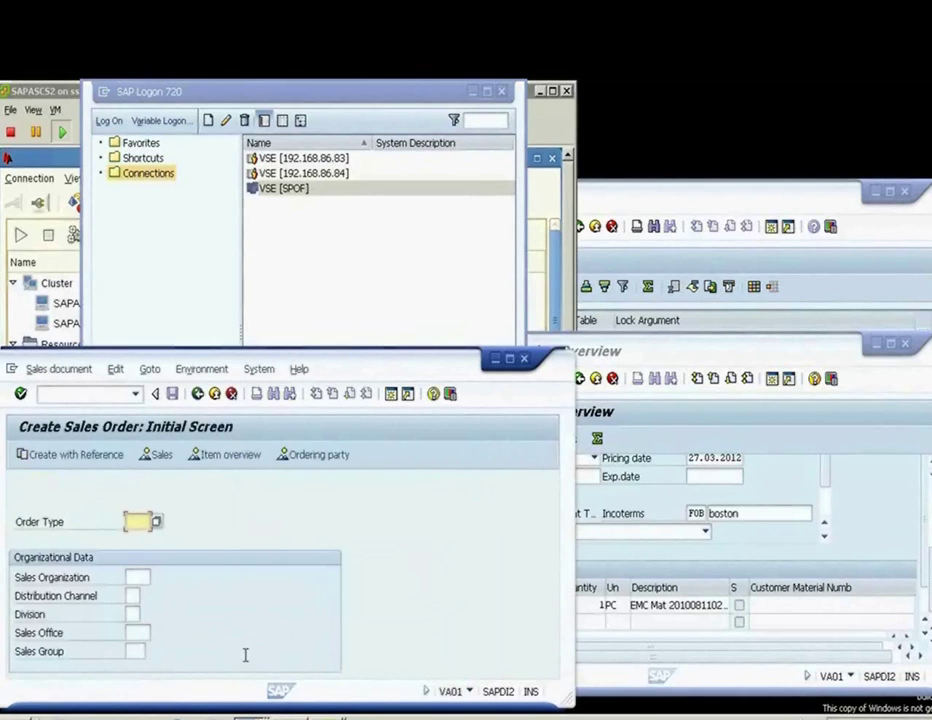
text(or)
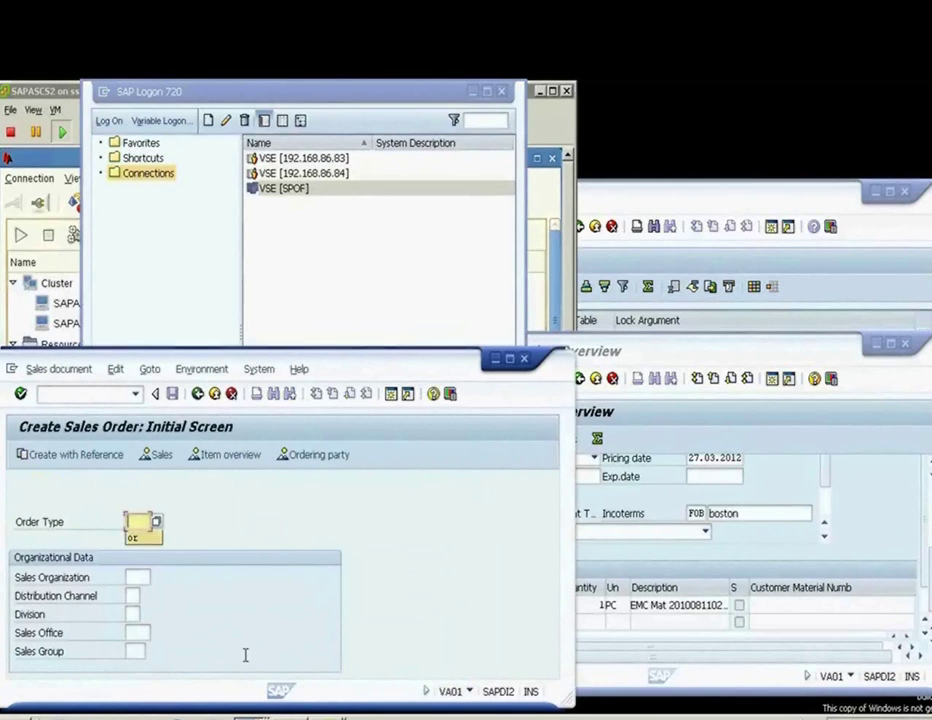
key(Tab)
text(3000)
key(Tab)
text(10)
key(Tab)
text(00)
key(Return)
Enter the sold-to and ship-to party and add material 10002 with quantity 1.
text(1009534)
key(Tab)
text(1009534)
scroll(176, 620, down, 5)
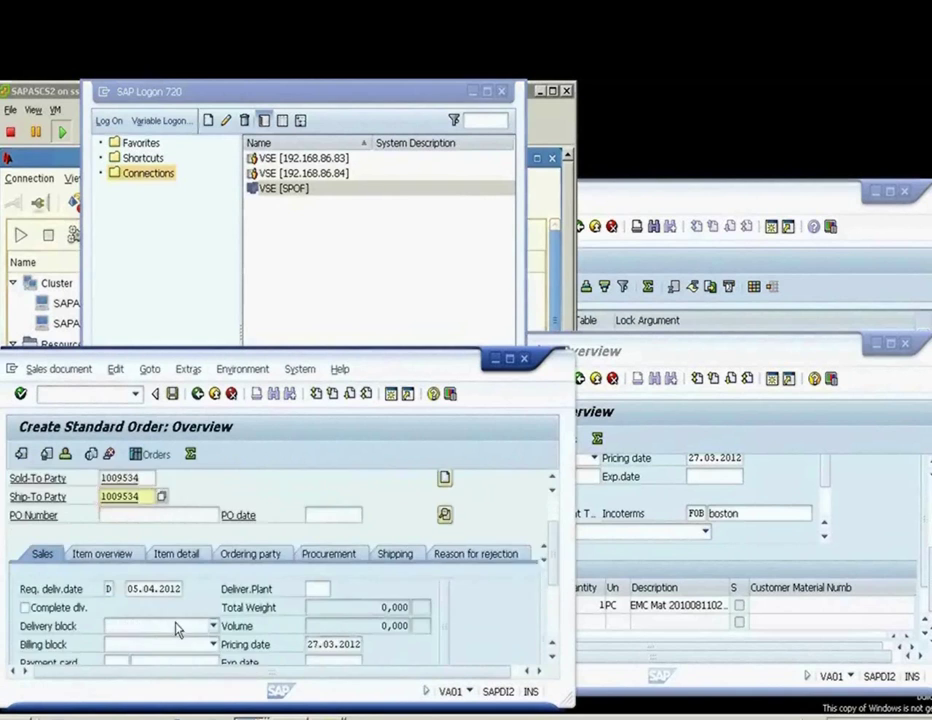
scroll(167, 608, down, 2)
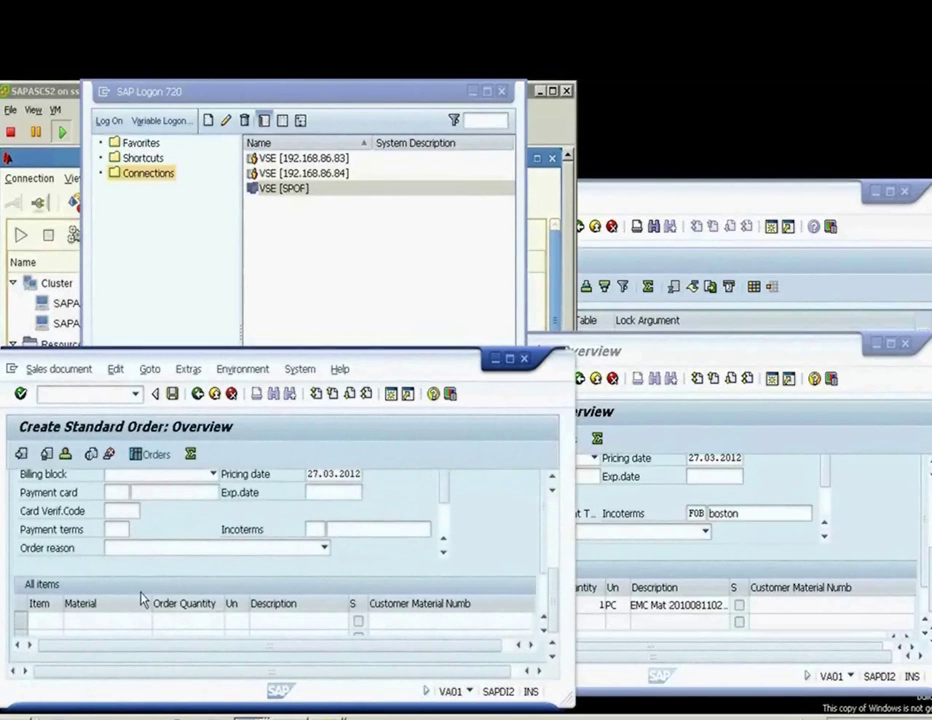
click(115, 618)
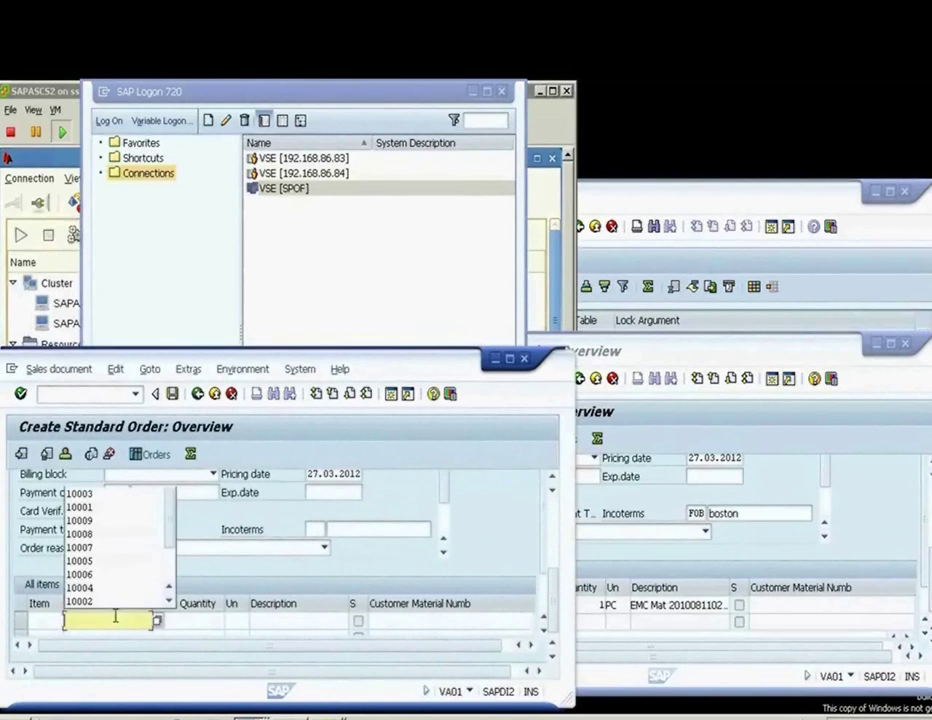
text(10002)
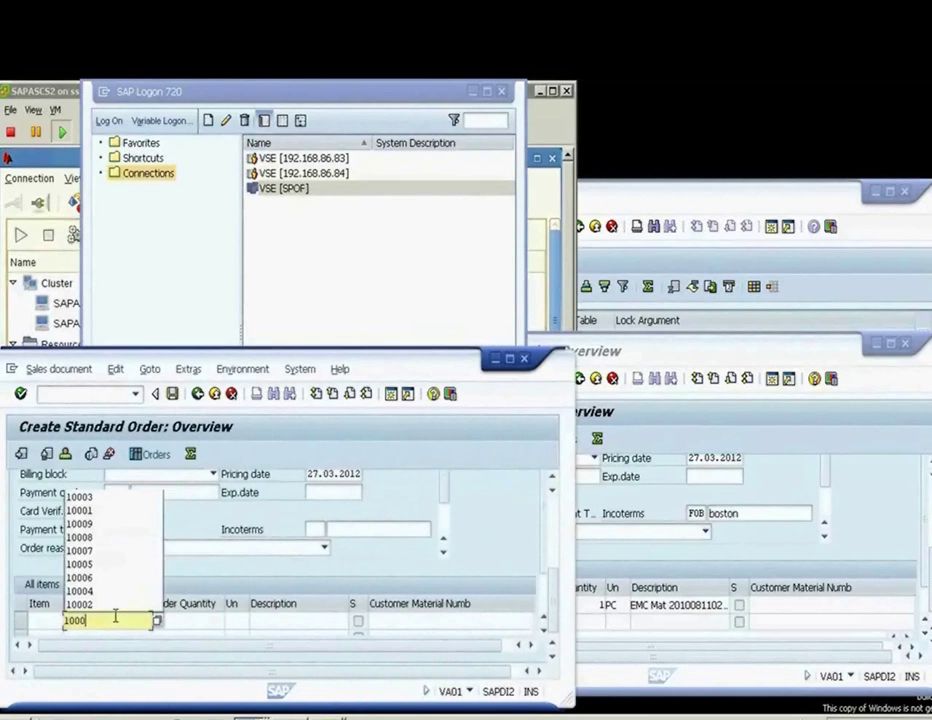
key(Tab)
text(1)
key(Return)
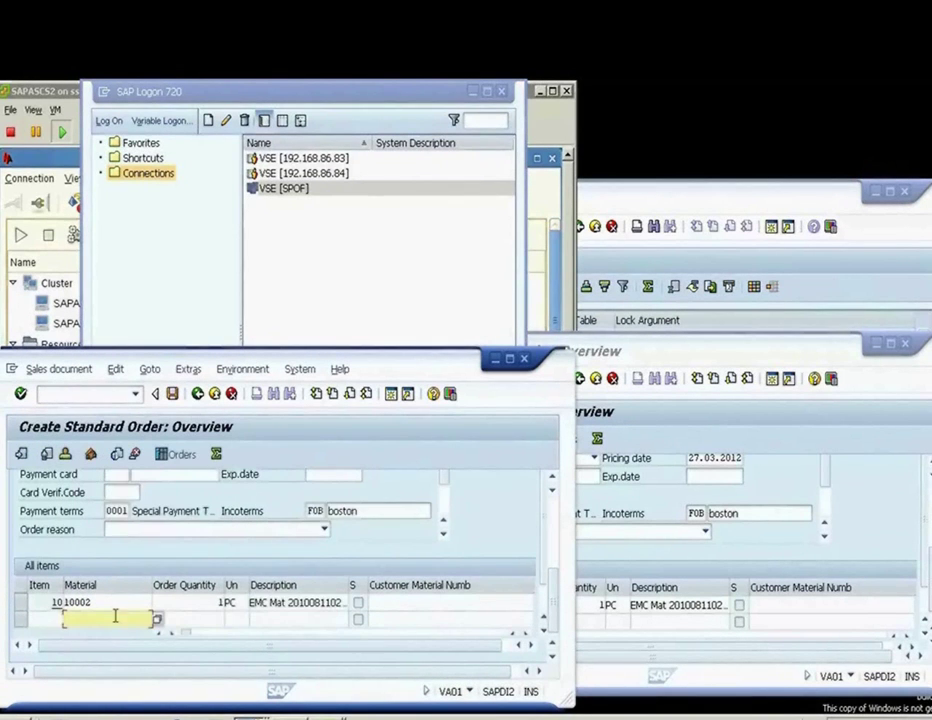
drag(299, 362, 685, 385)
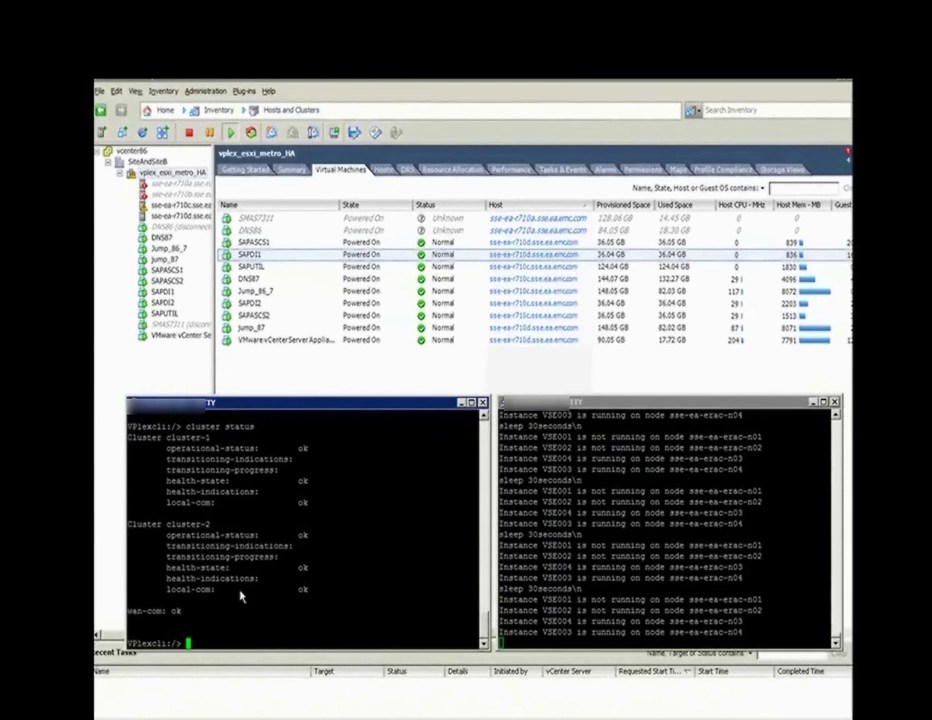
Recall ll /cluster-witness/components/ from history and run it.
key(Up)
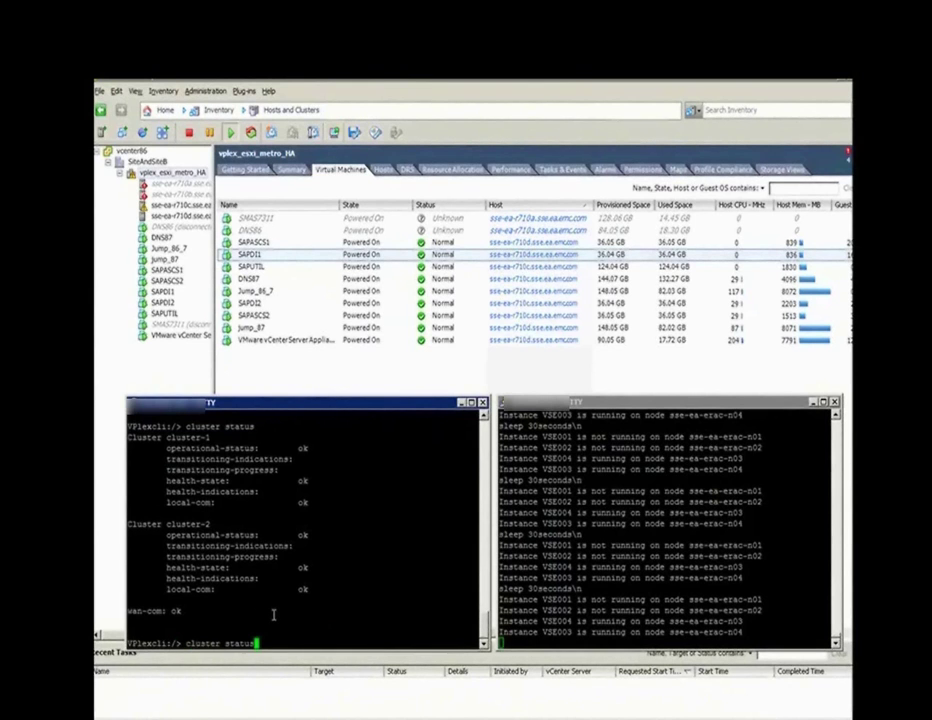
key(Up)
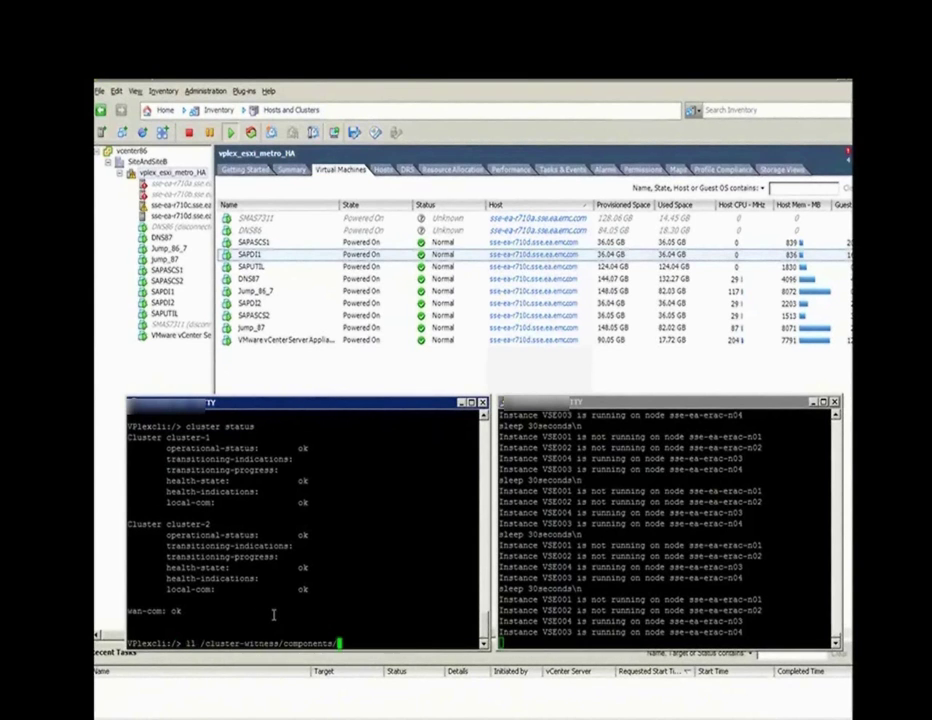
key(Return)
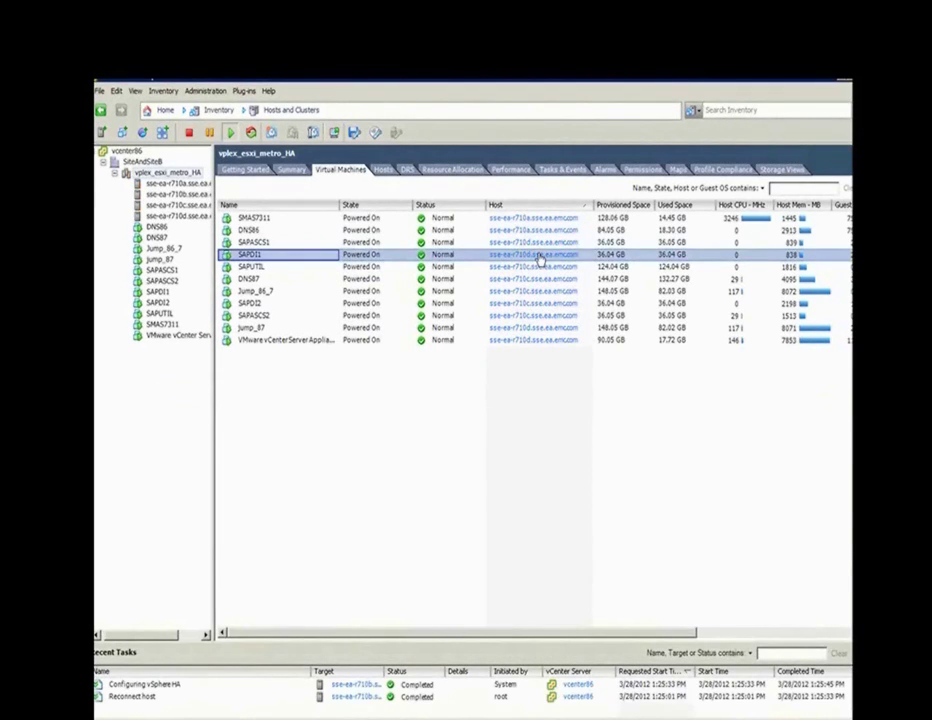
Migrate SAPDI1 to host sse-ea-r710a.sse.ea.emc.com with High vMotion priority.
right_click(537, 256)
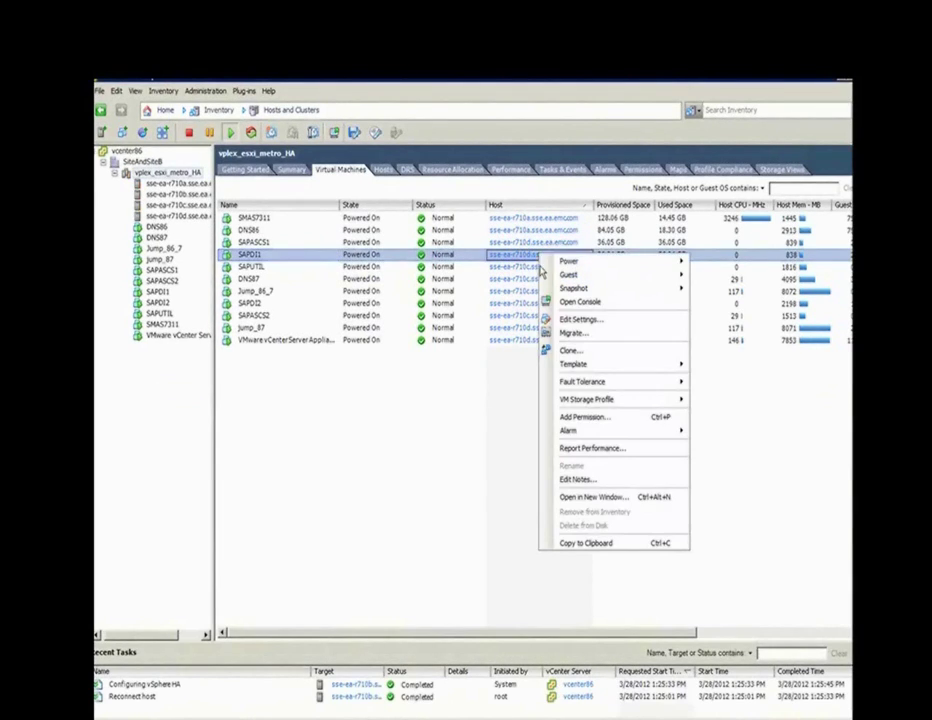
click(556, 334)
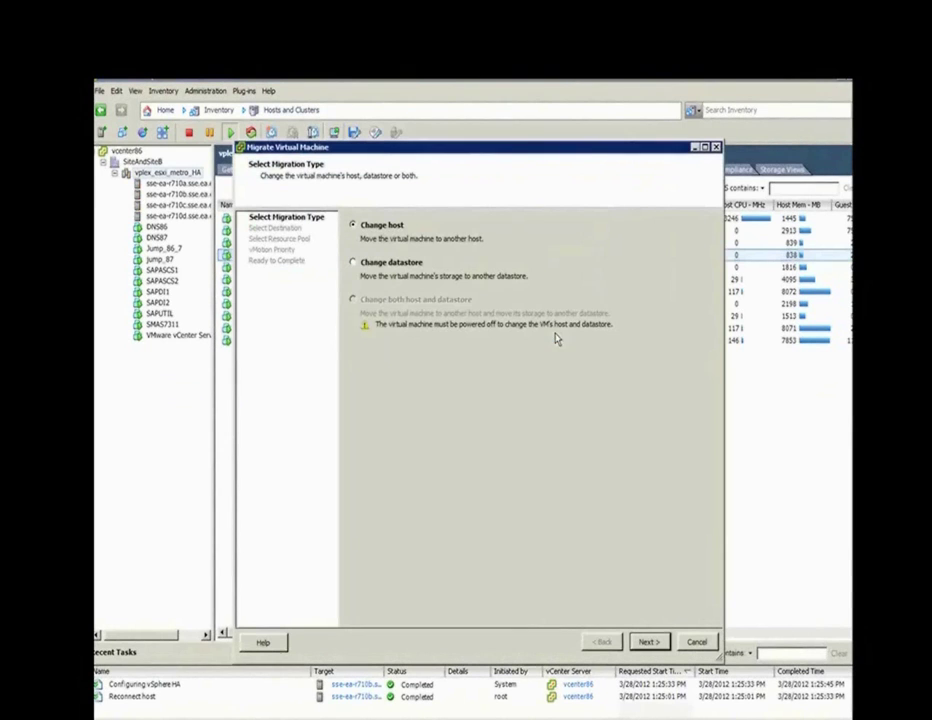
click(650, 642)
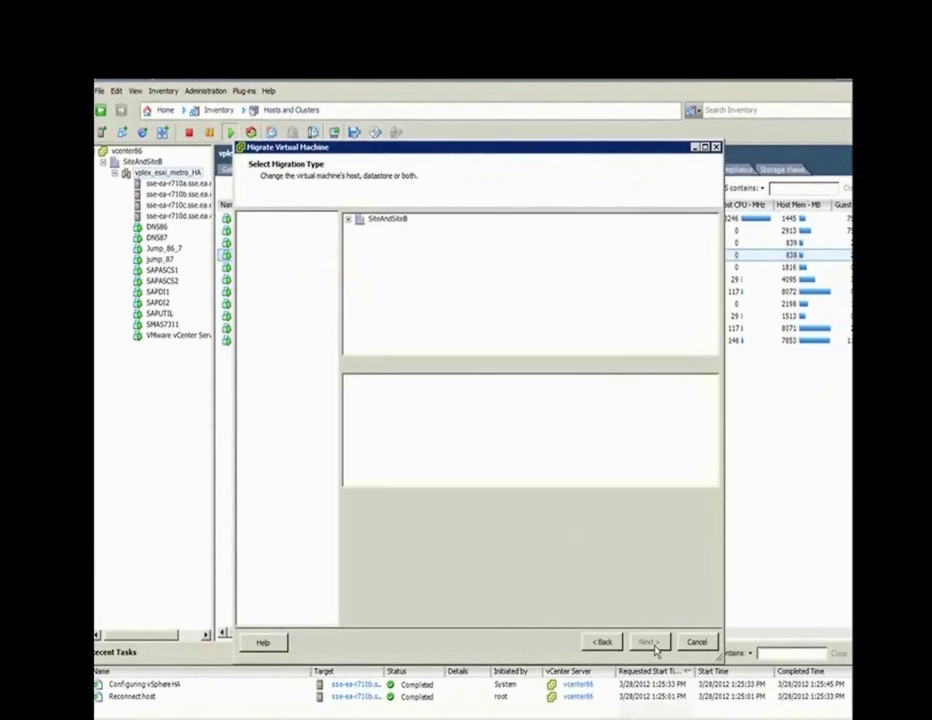
click(360, 231)
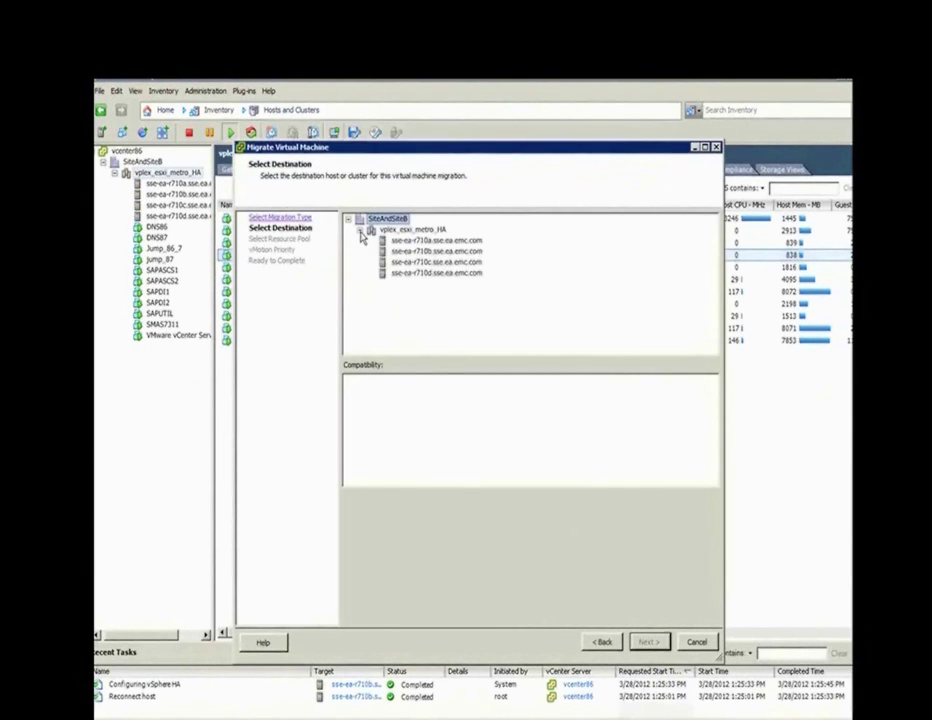
click(420, 241)
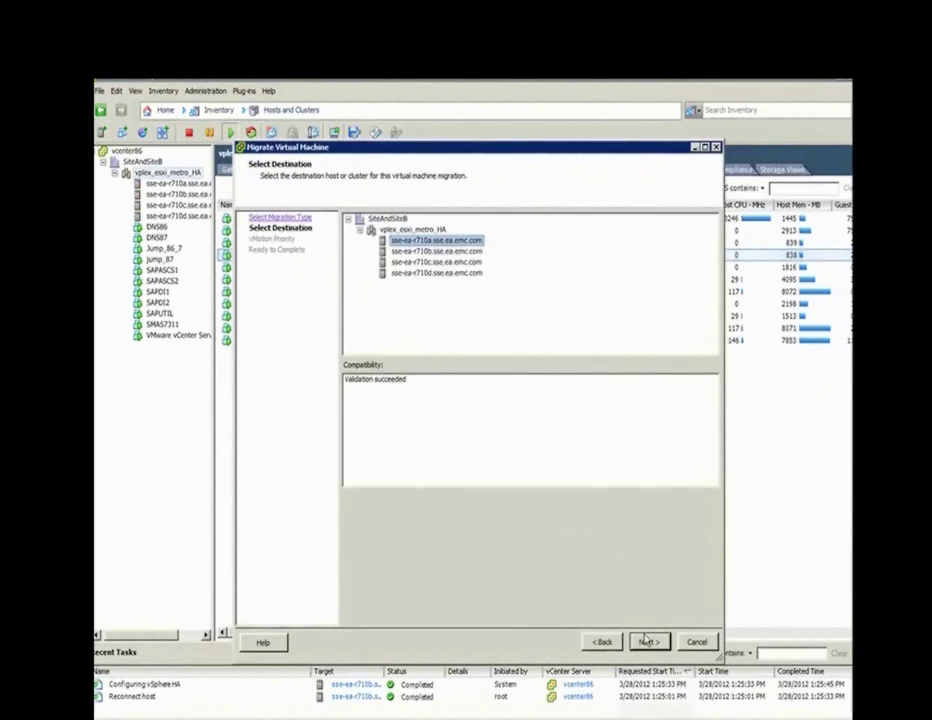
click(647, 641)
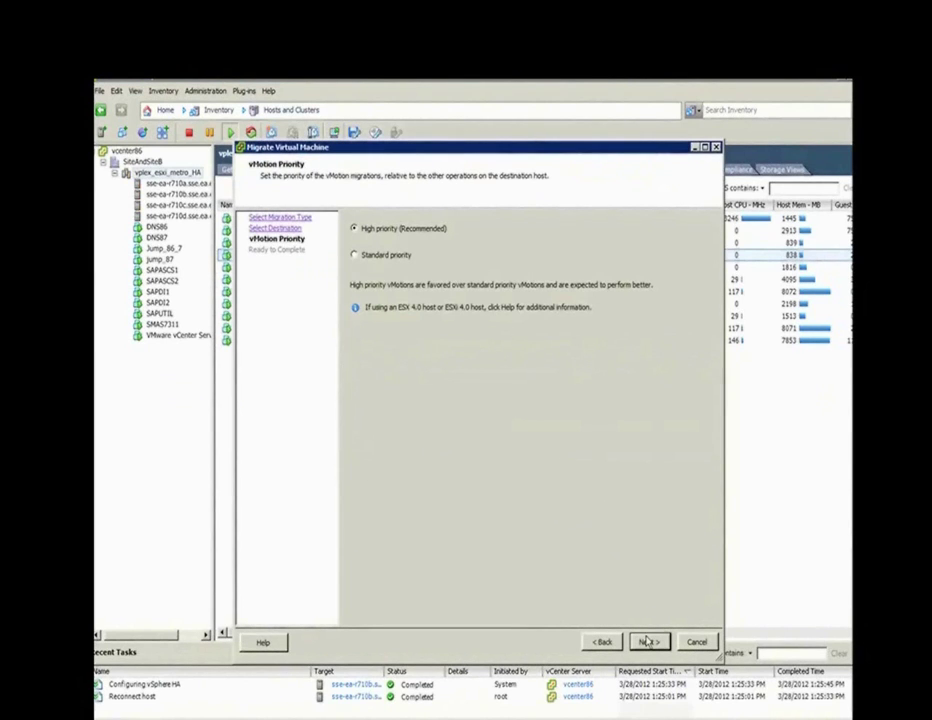
click(647, 641)
click(647, 641)
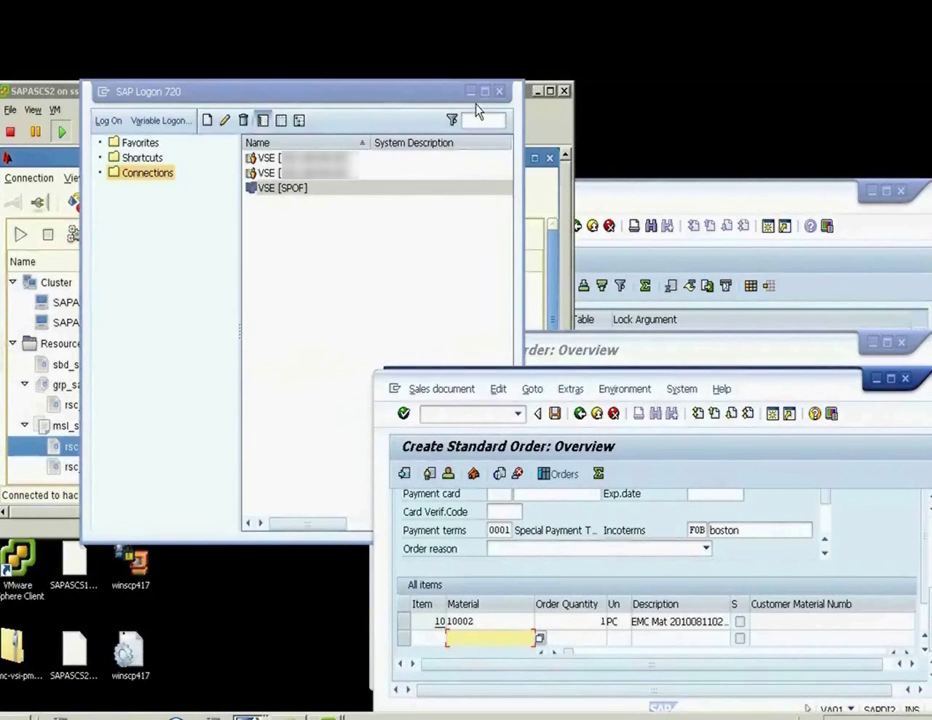
Minimize SAP Logon, check the slave ASCS resource on SAPASCS1, and return to the SM12 lock list.
click(470, 91)
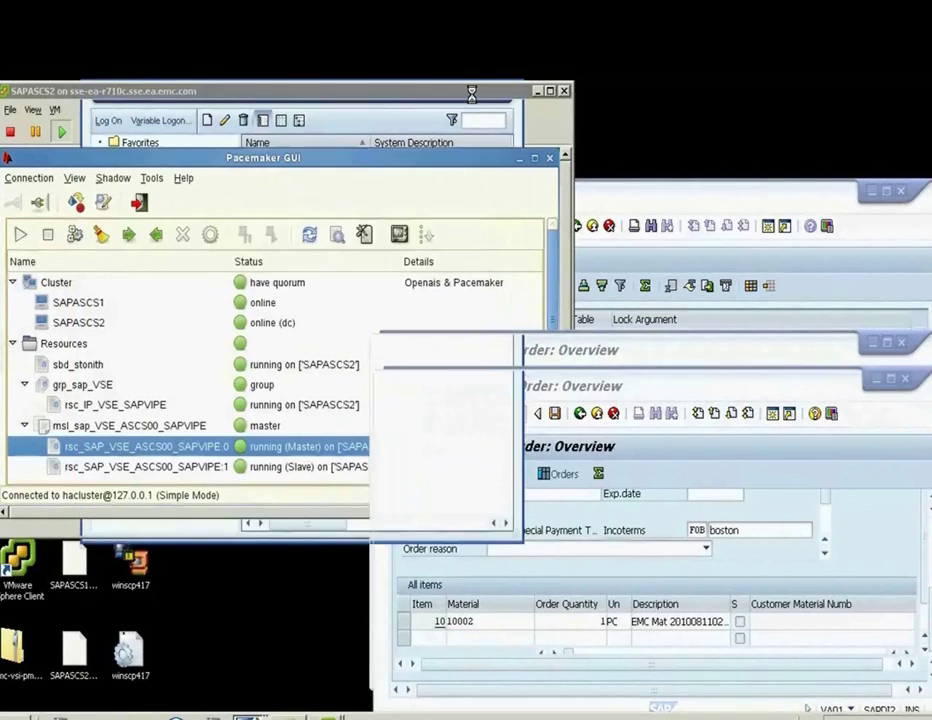
click(292, 475)
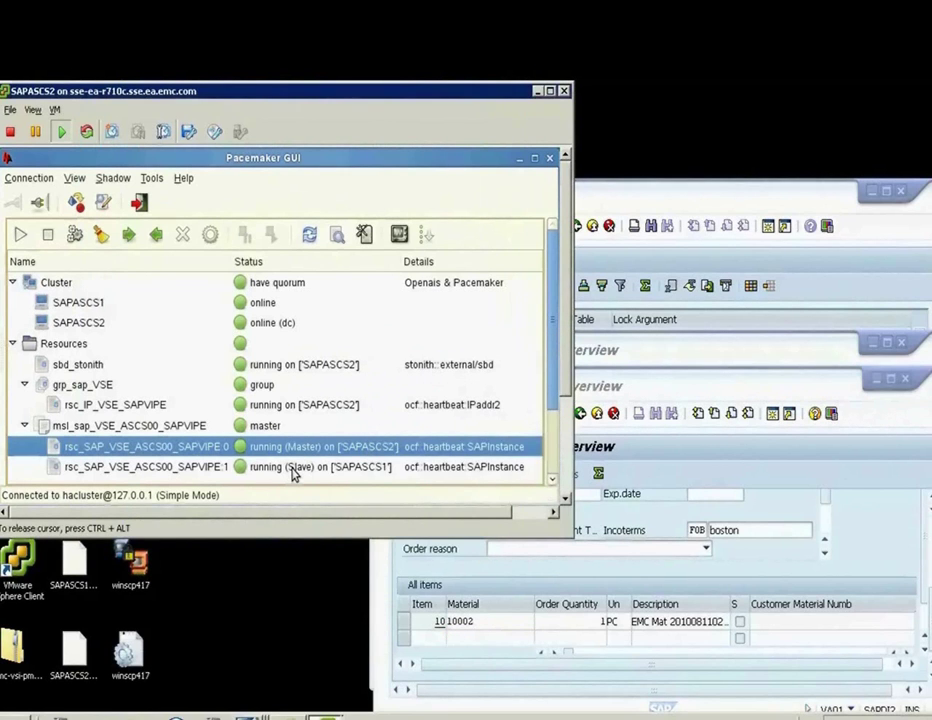
click(326, 471)
click(714, 201)
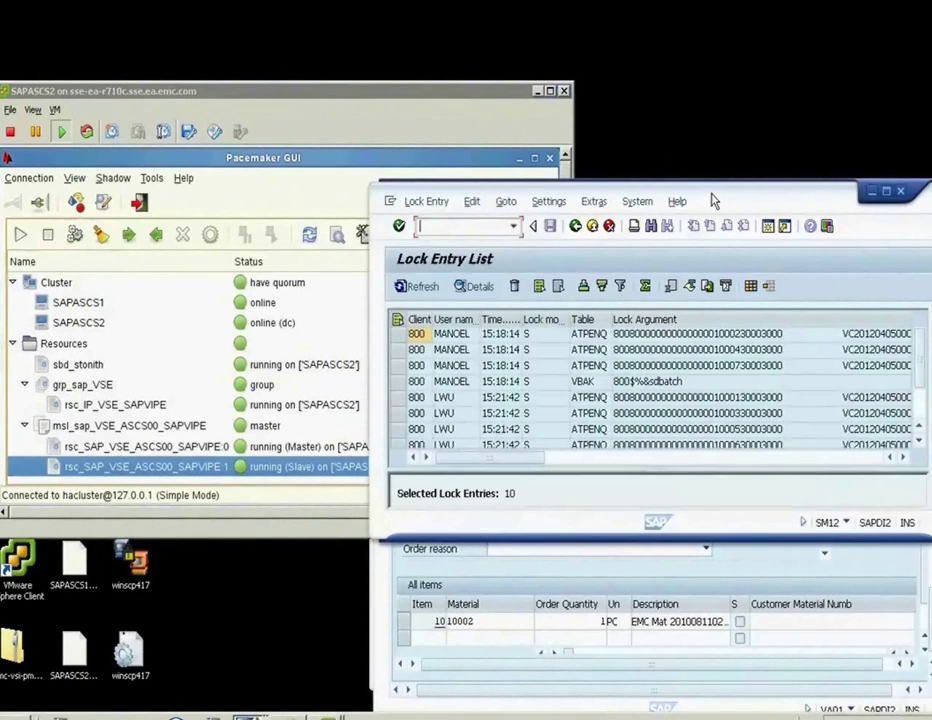